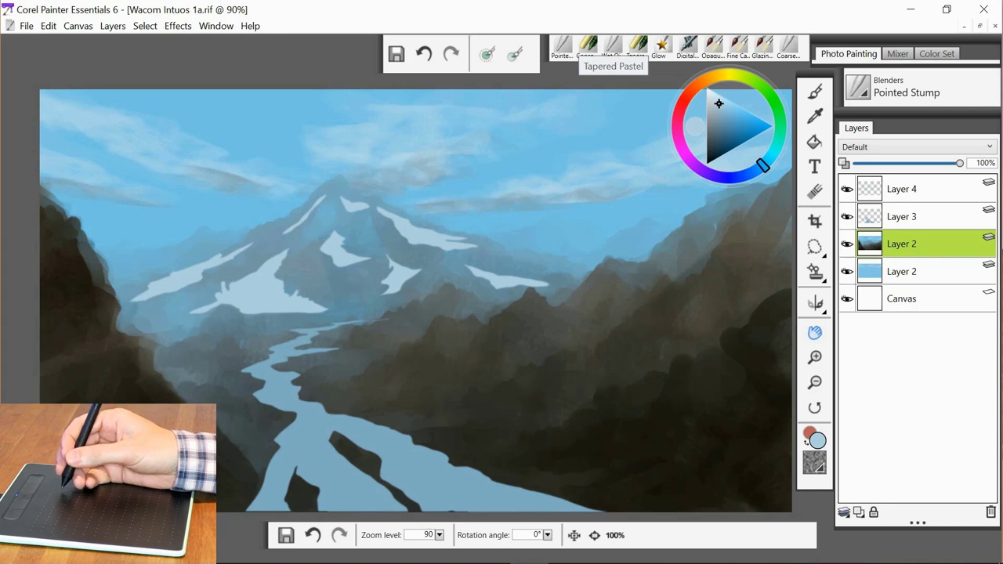
- Switch to Tapered Pastel, shrink it to about size 23, and load a dark muted green
left_click(638, 45)
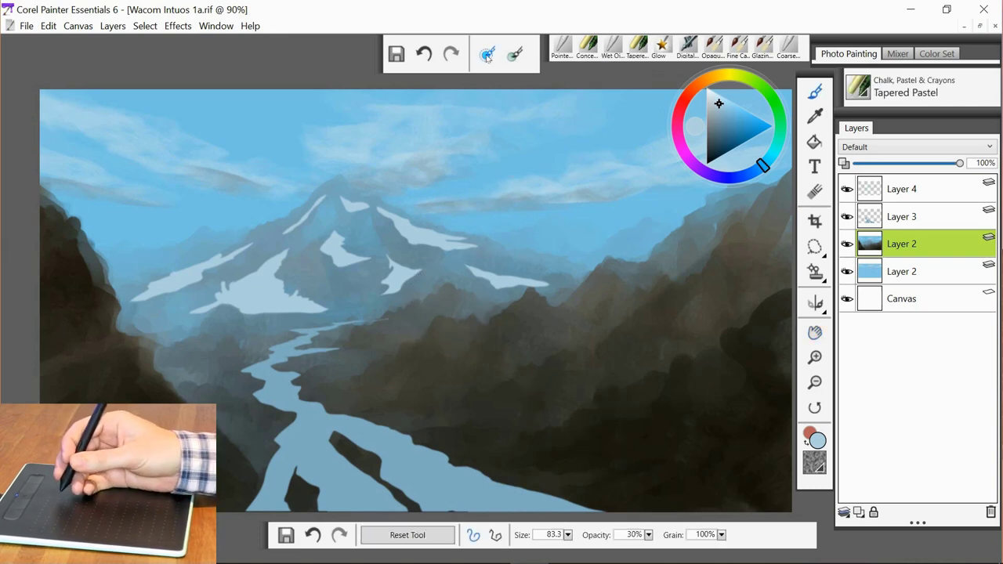
left_click_drag(372, 325, 387, 325)
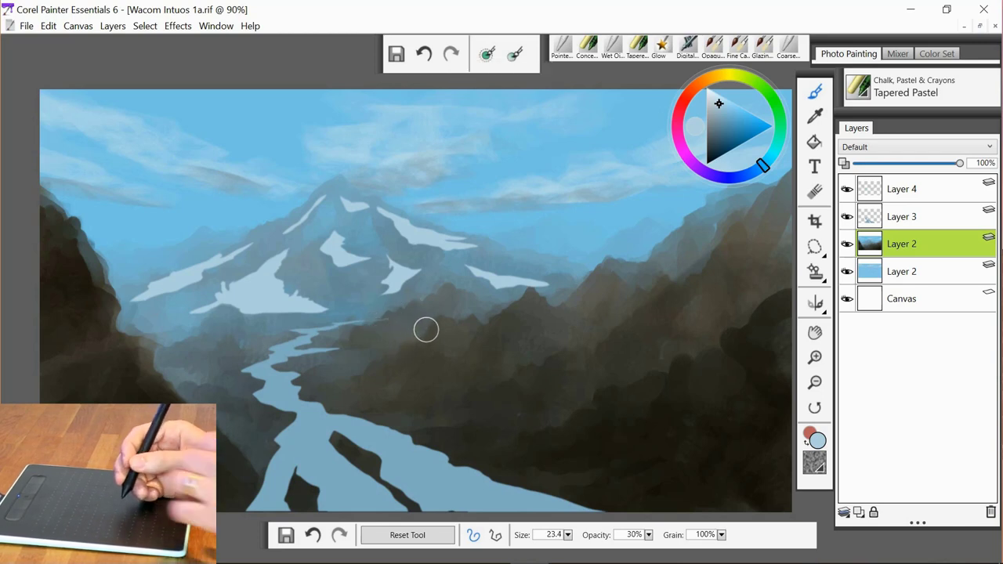
left_click(367, 345, "alt")
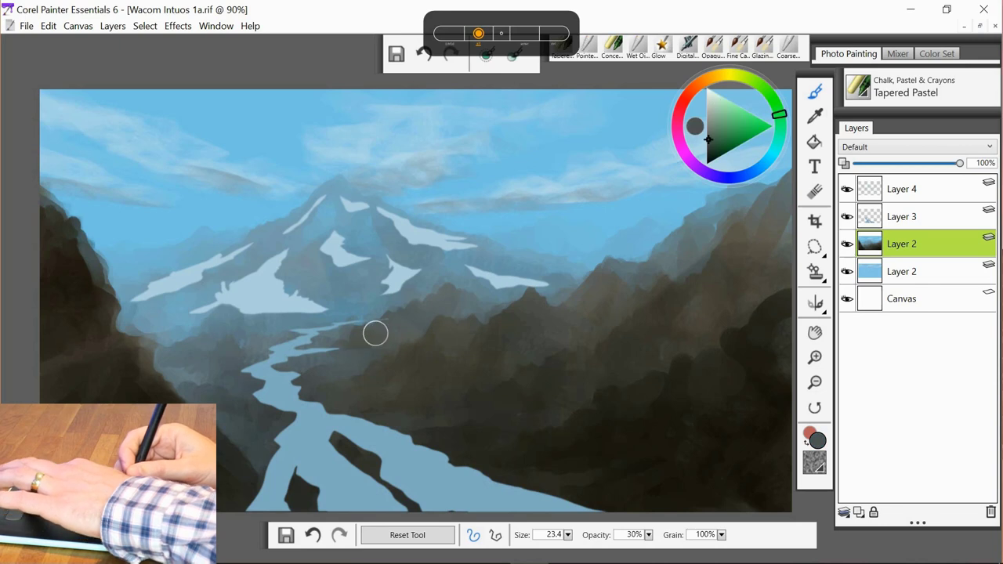
left_click(717, 138)
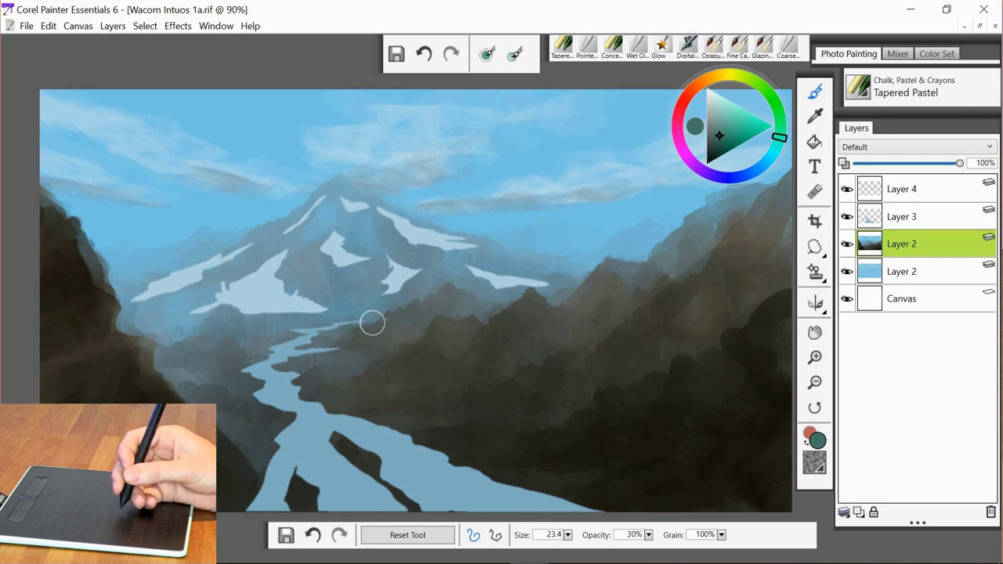
- Fine-tune the green and dab faint strokes along the snowfield's lower edge and mountain base
left_click(725, 131)
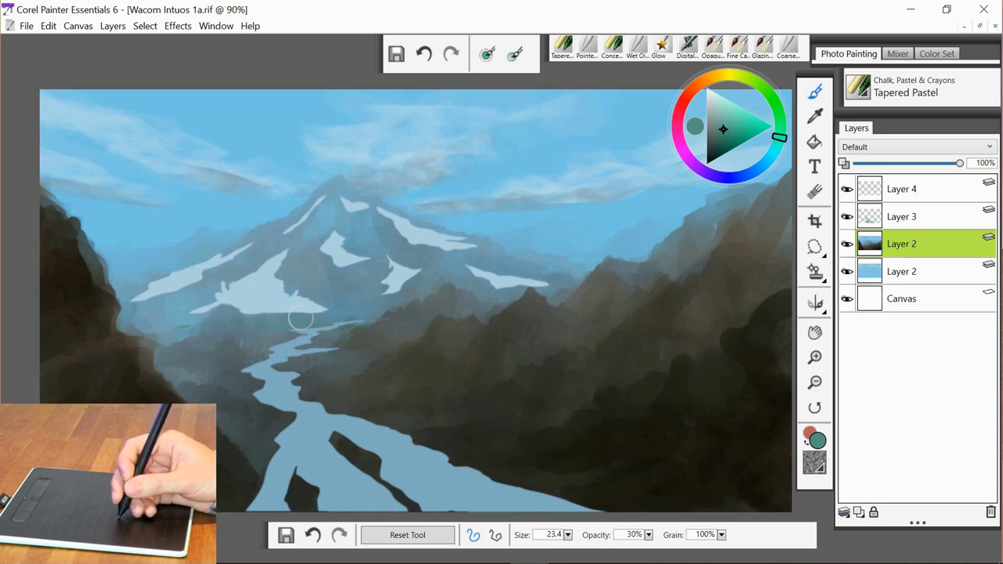
left_click_drag(301, 318, 343, 319)
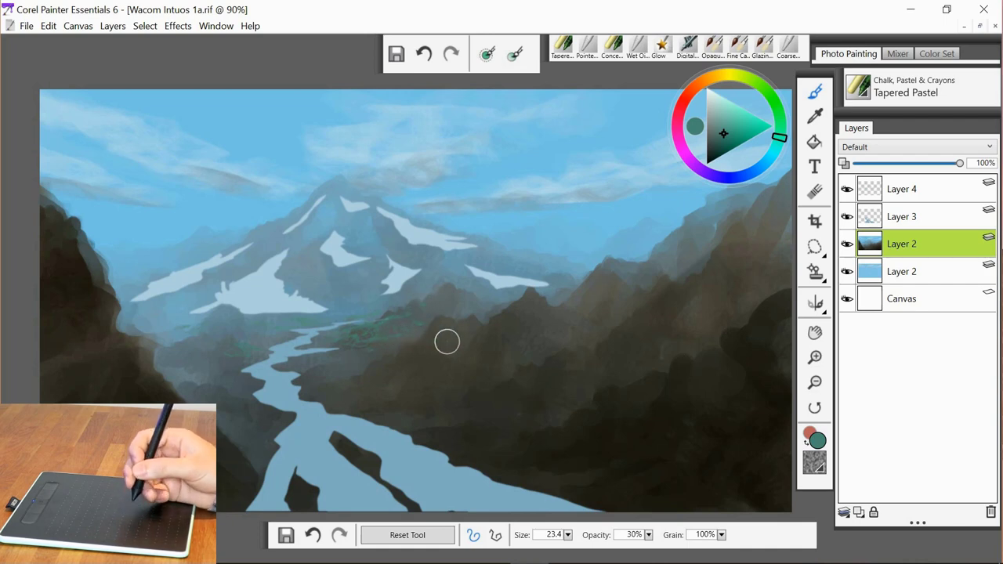
mouse_move(411, 323)
left_mouse_down()
mouse_move(384, 340)
mouse_move(395, 340)
mouse_move(406, 331)
mouse_move(379, 337)
left_mouse_up()
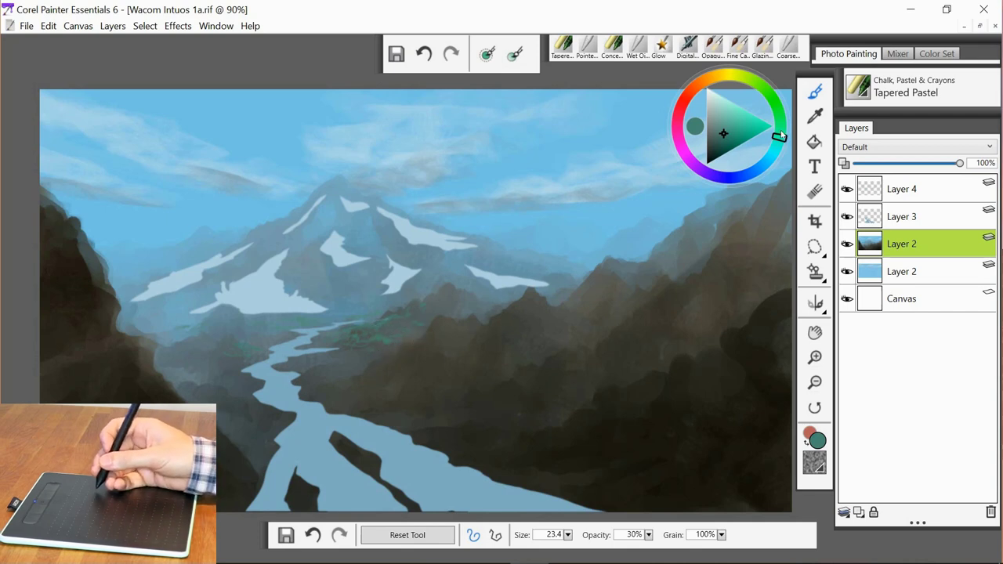
- Brighten the green, then sample the slope's brownish grey and shift it through olive to green
left_click(729, 130)
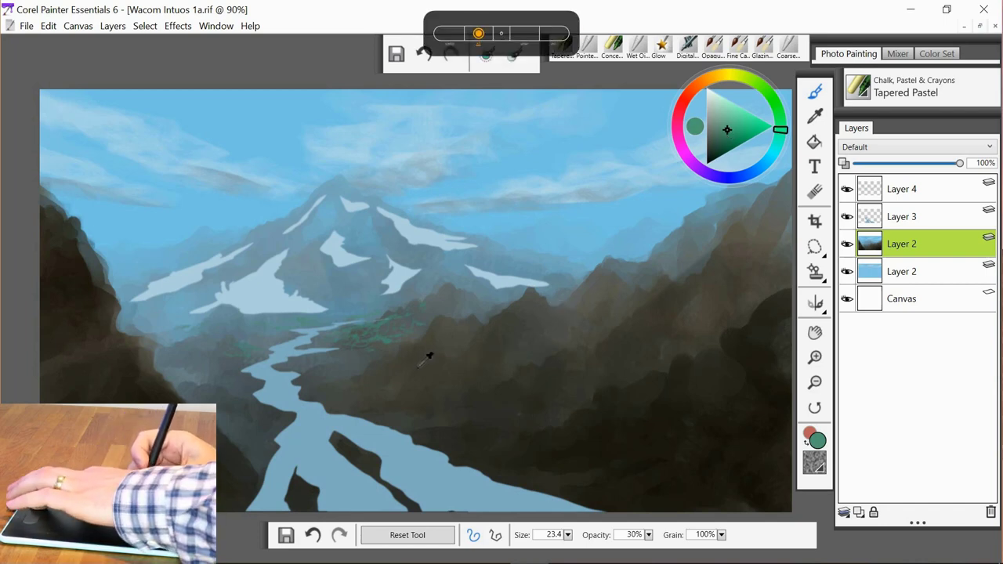
left_click(425, 351, "alt")
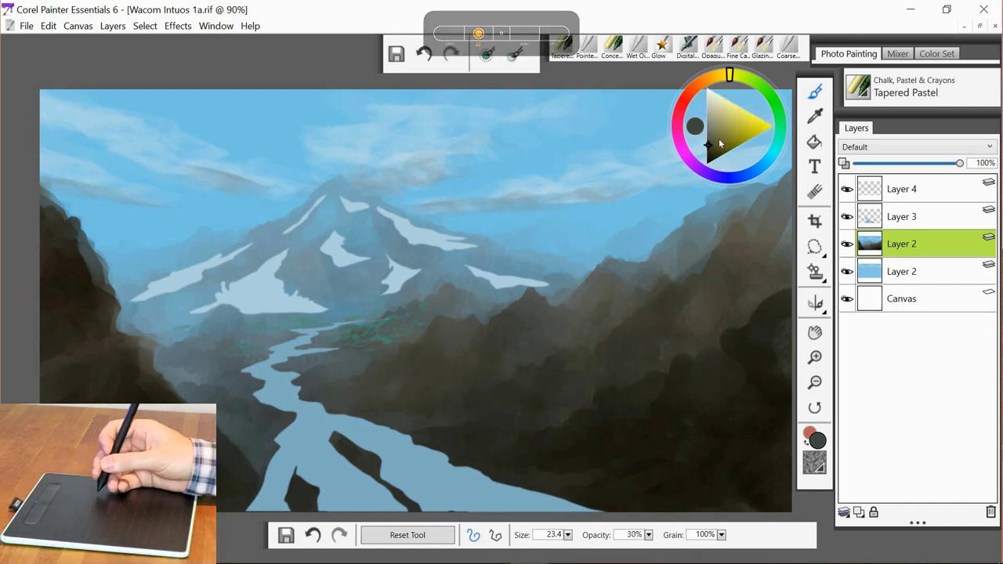
left_click(719, 138)
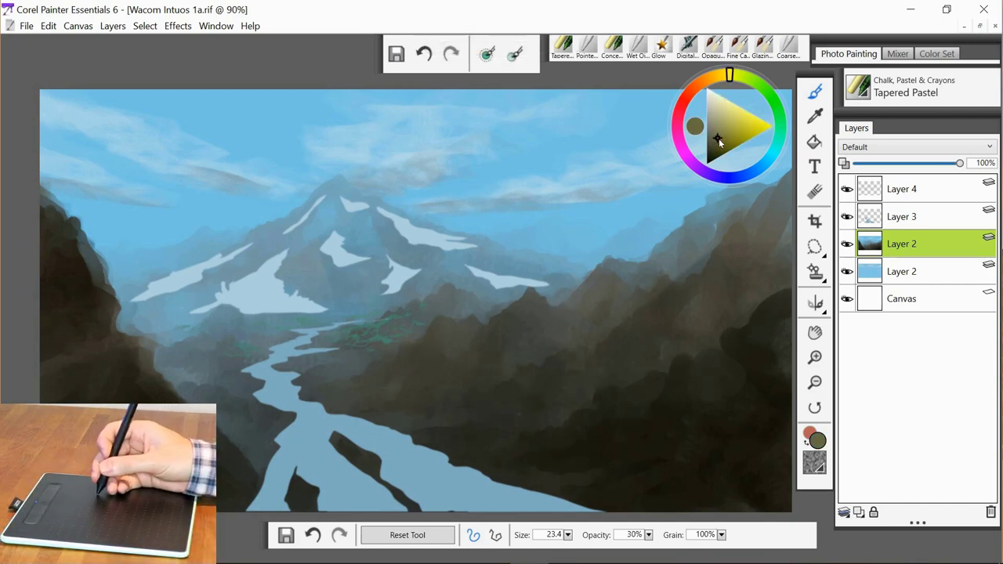
left_click(780, 122)
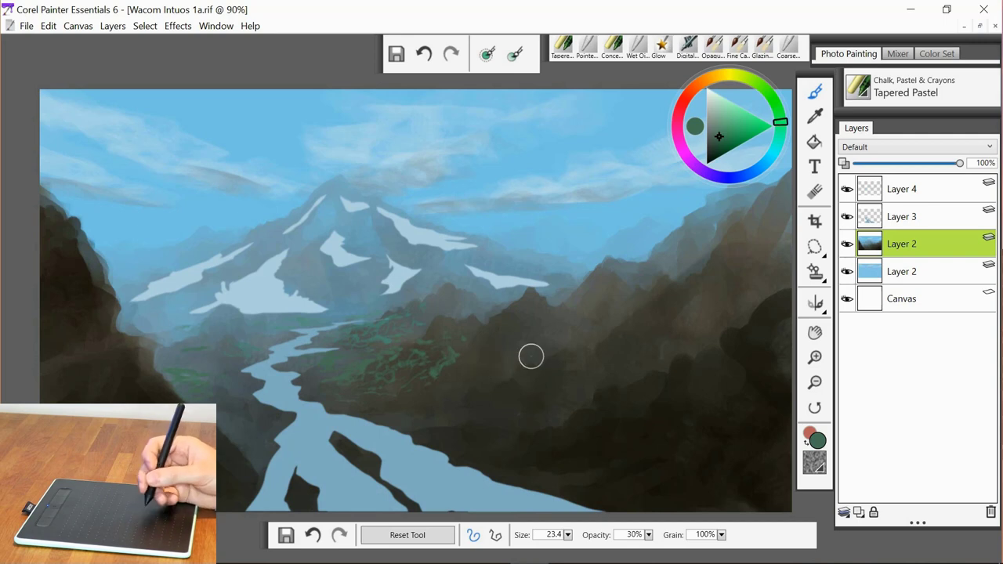
- Sample the dark olive slope, turn it green, and stroke grass up the right hillside
left_click(502, 350, "alt")
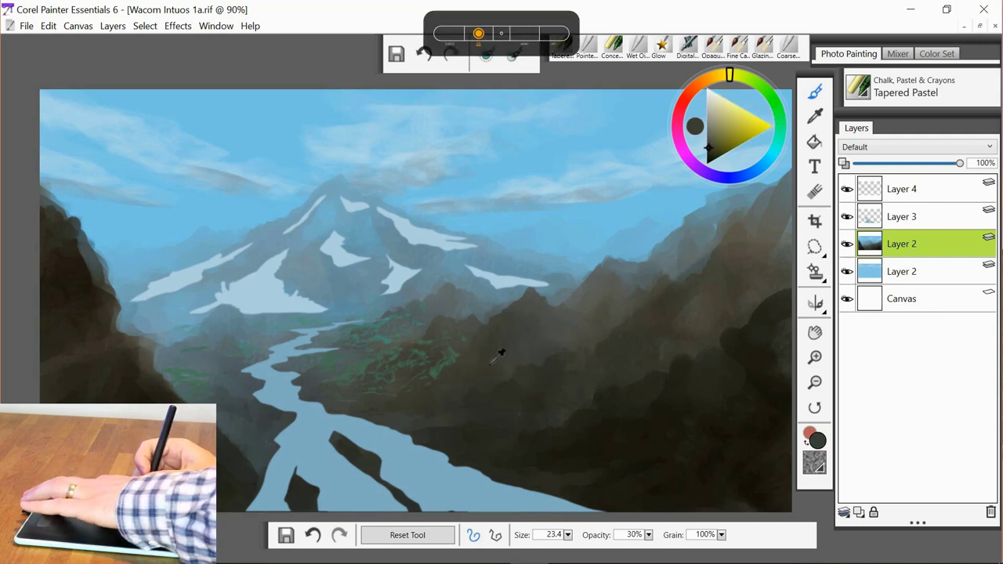
left_click(721, 136)
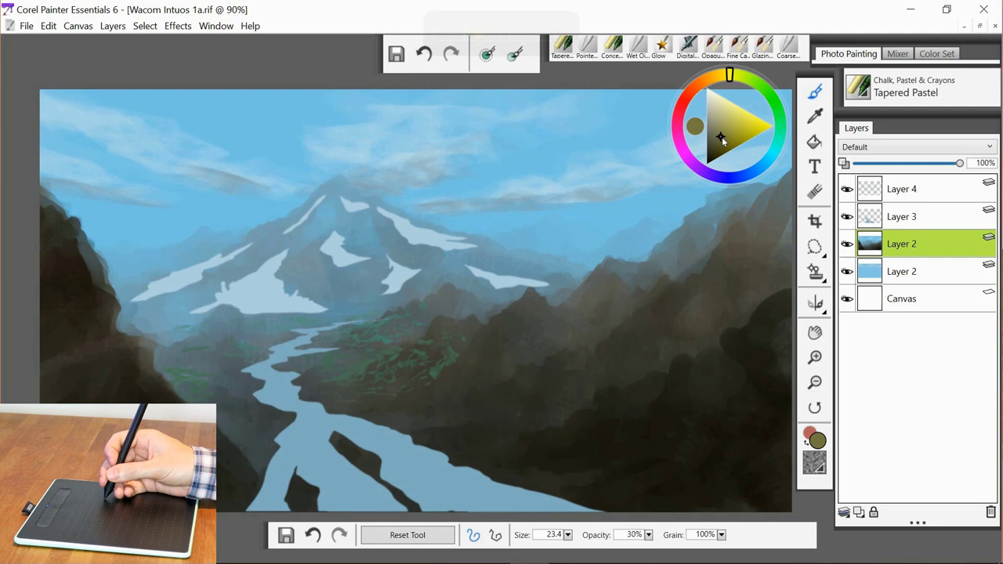
left_click(779, 119)
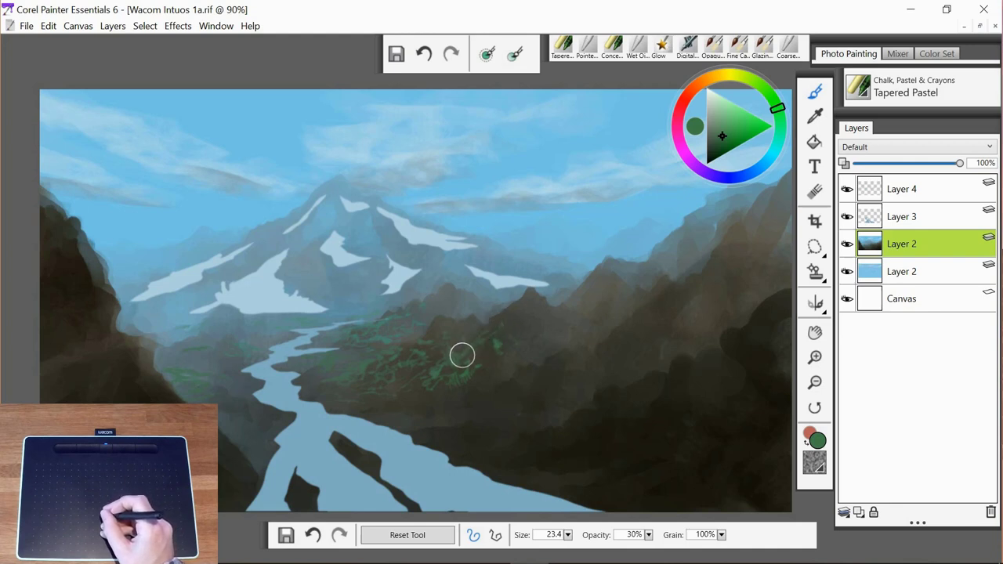
left_click_drag(463, 356, 508, 320)
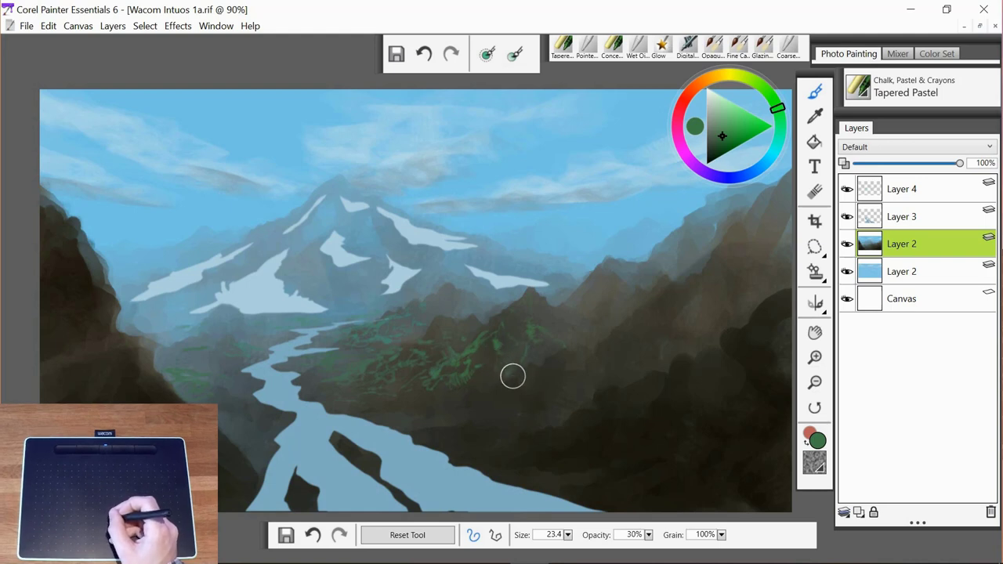
left_click(722, 144)
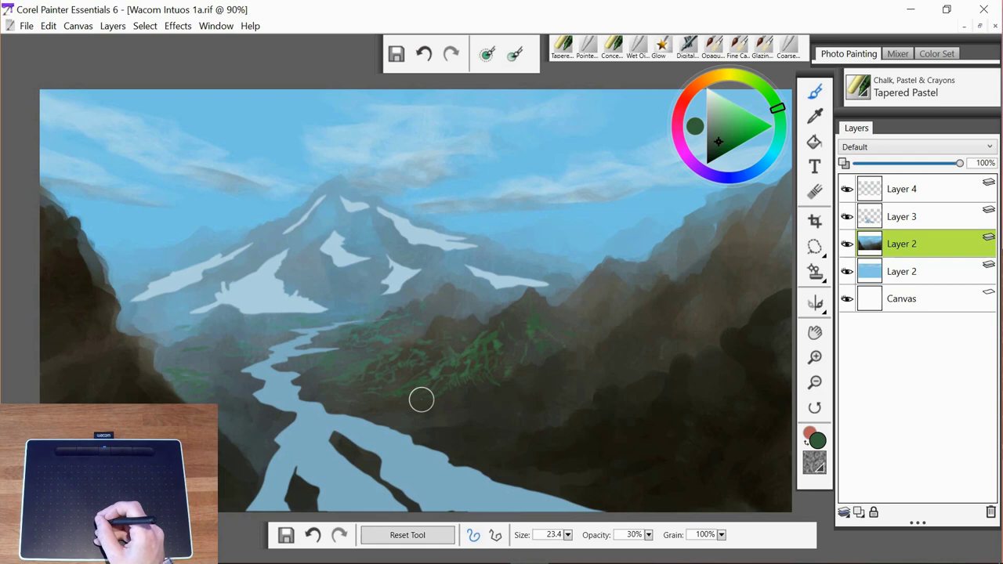
- Sample the slope colour, set a brighter grass green, and reduce the brush size to 20
left_click(448, 409, "alt")
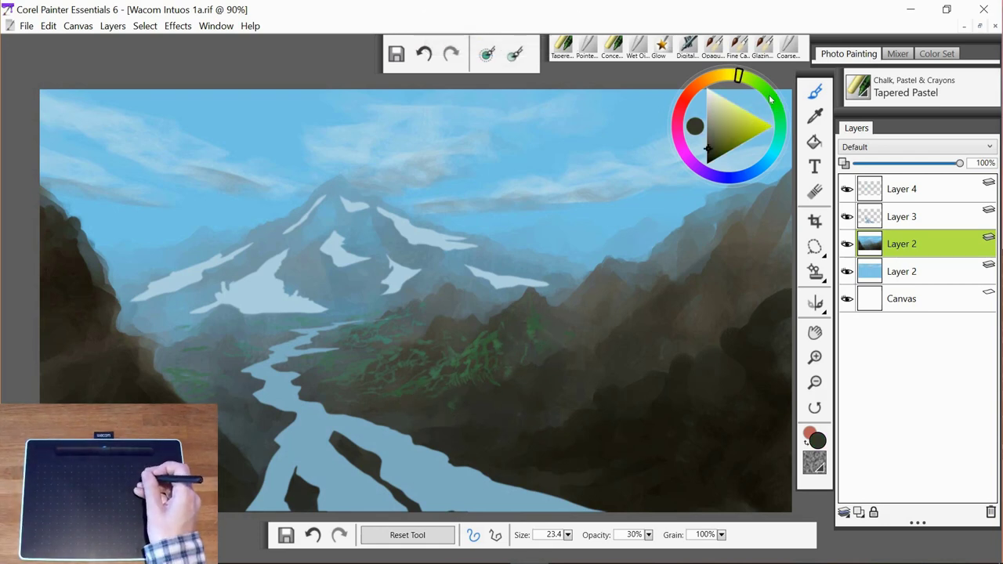
left_click(772, 100)
left_click(719, 142)
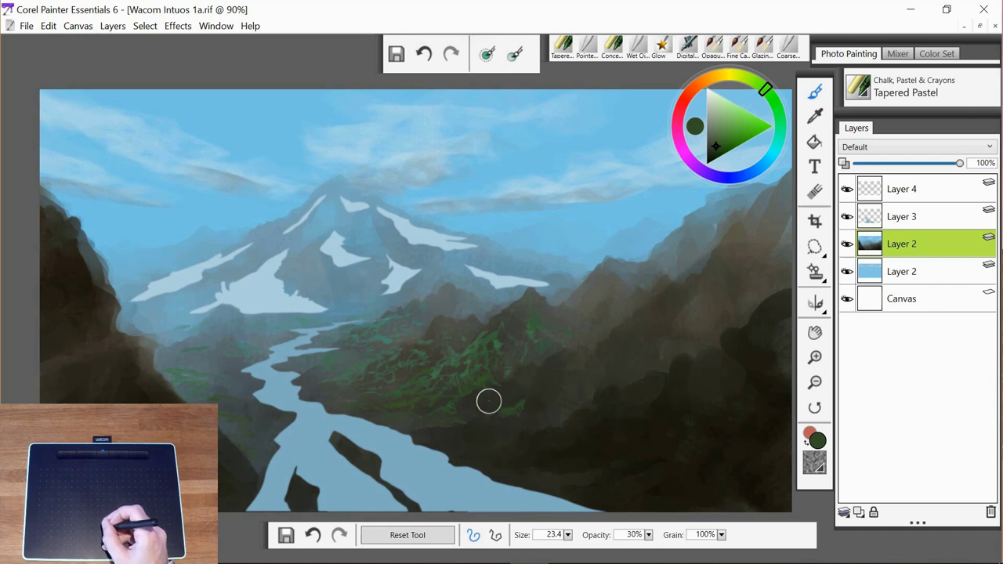
key("bracketleft")
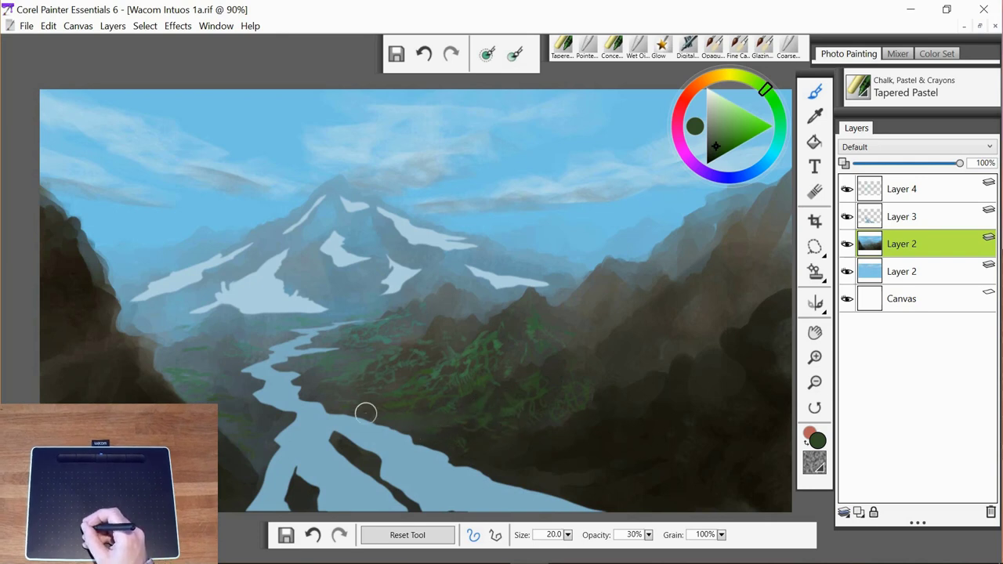
- Change the paint colour to a lighter grey-green, then shift its hue toward olive yellow
left_click(376, 366, "alt")
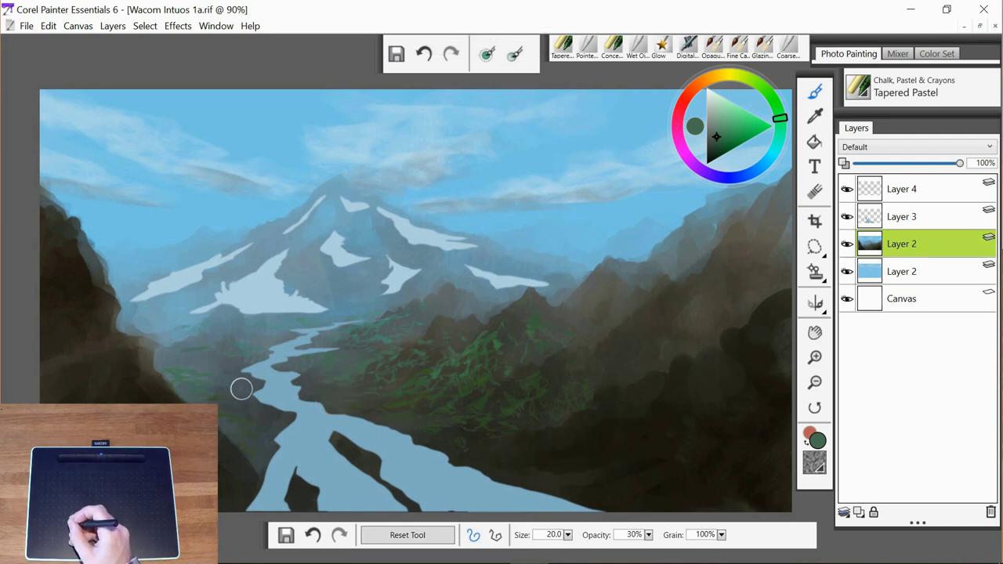
left_click(190, 374, "alt")
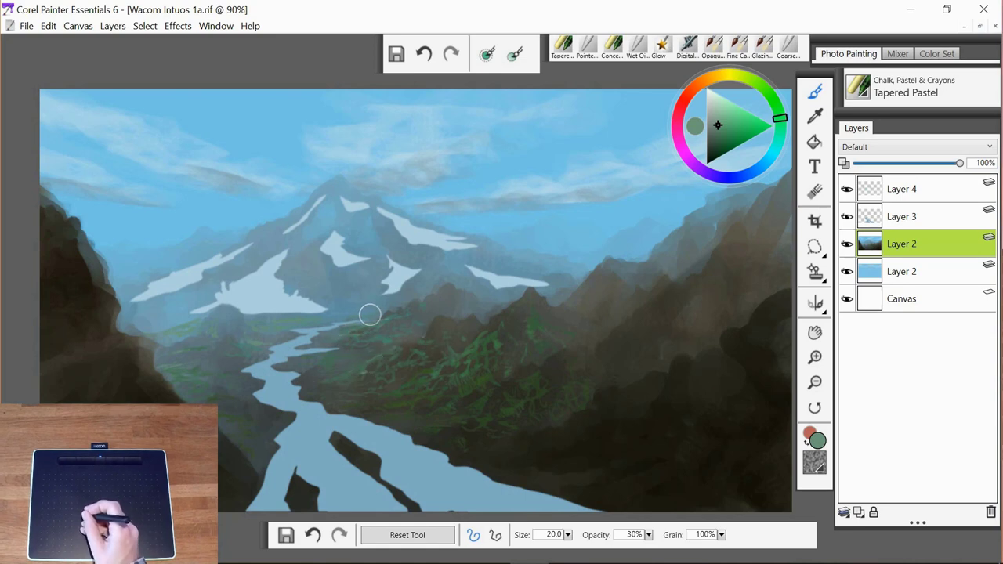
mouse_move(780, 118)
left_mouse_down()
mouse_move(764, 90)
mouse_move(726, 75)
left_mouse_up()
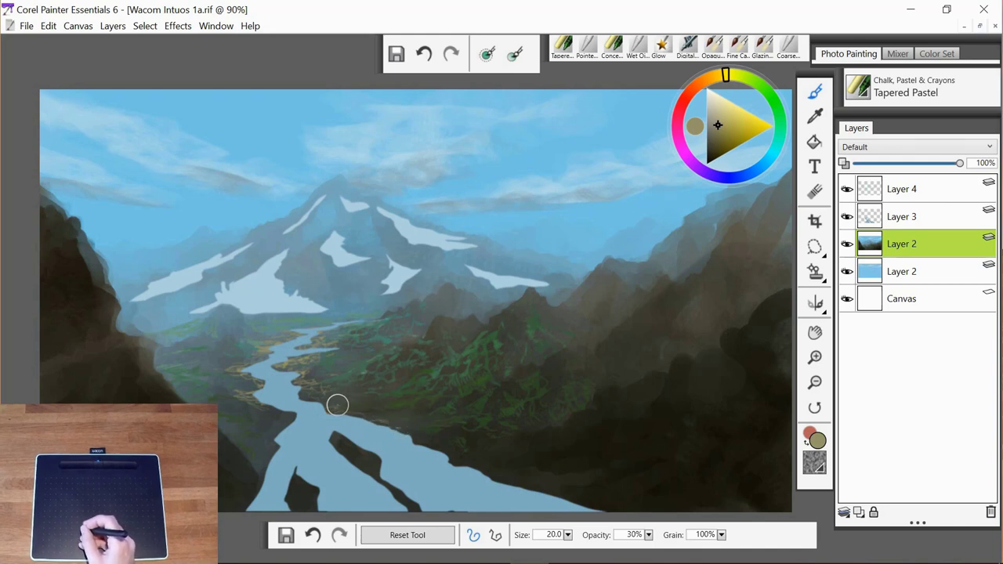
- Add darker golden strokes on the left bank, extend the dark rock into the river, then pick darker olive
left_click(719, 134)
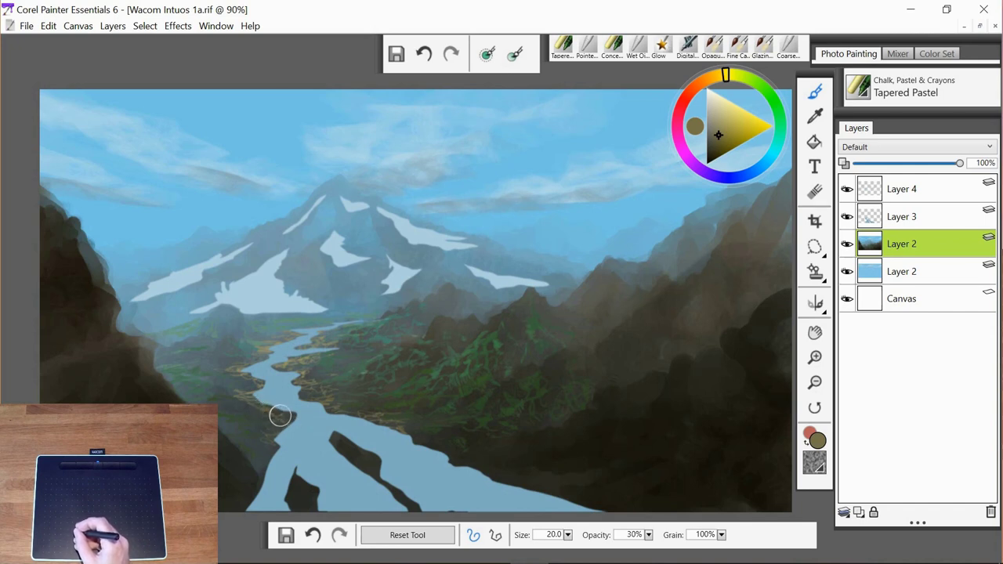
mouse_move(284, 421)
left_mouse_down()
mouse_move(269, 425)
mouse_move(265, 469)
left_mouse_up()
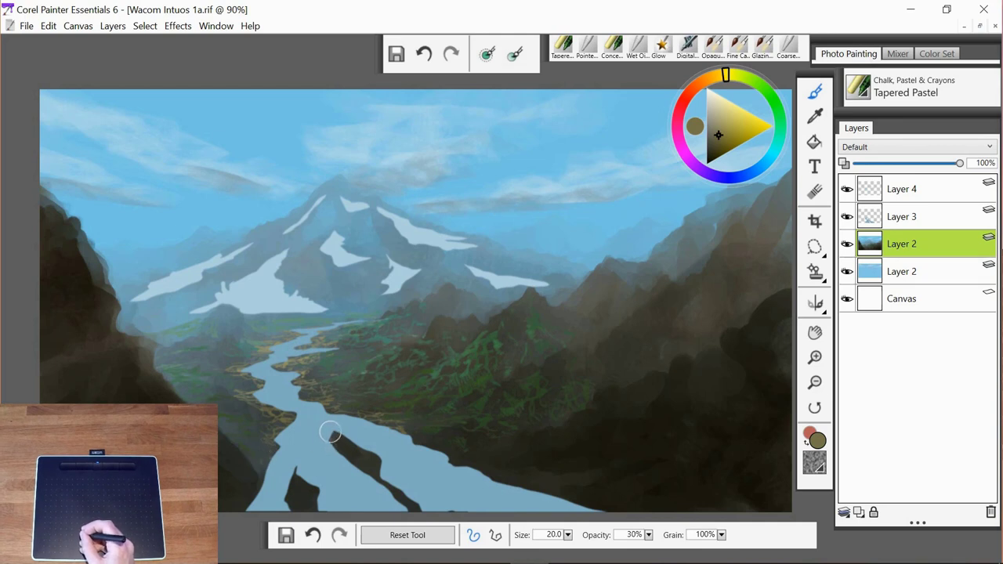
left_click_drag(329, 431, 340, 434)
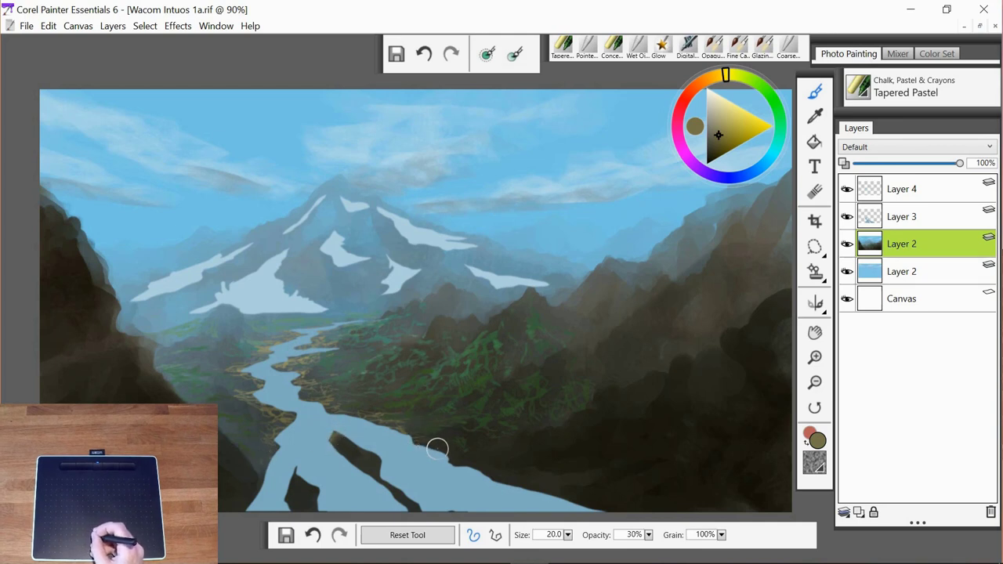
left_click(717, 147)
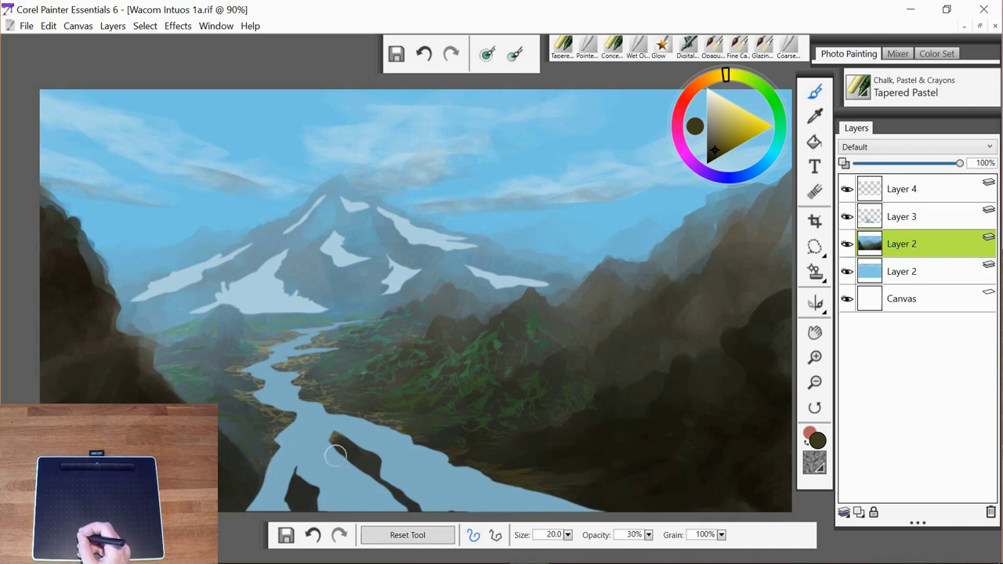
left_click(815, 191)
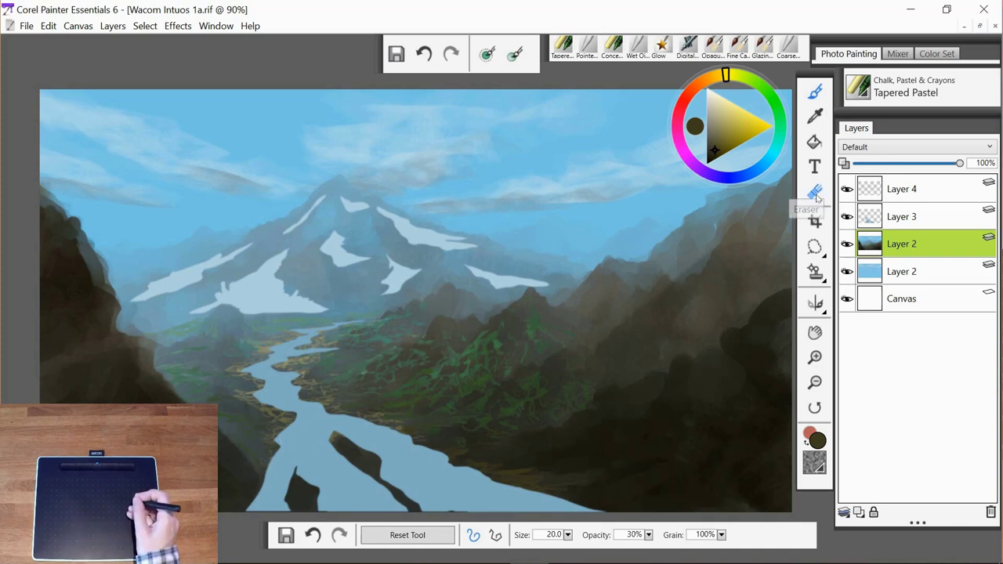
left_click(909, 223)
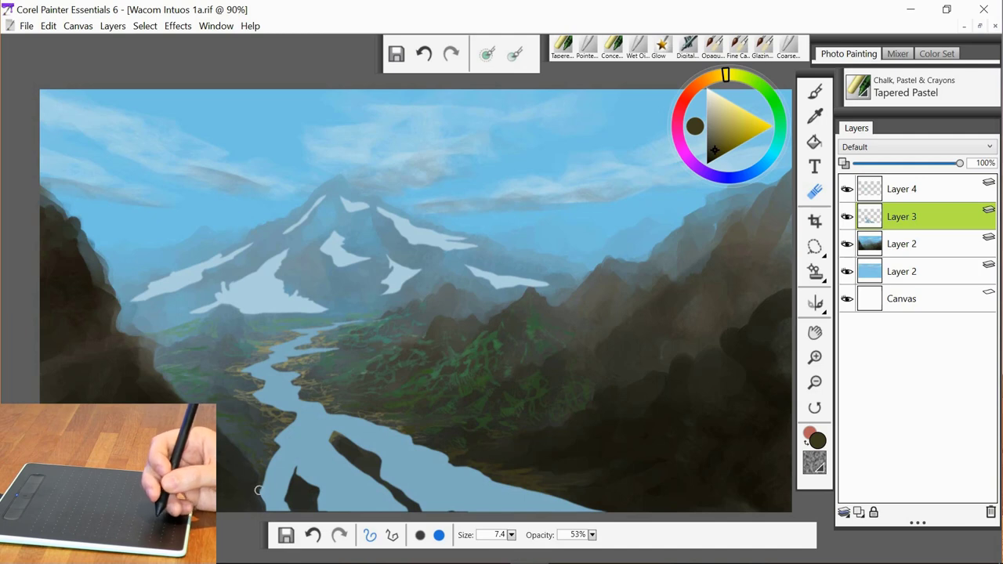
left_click(908, 245)
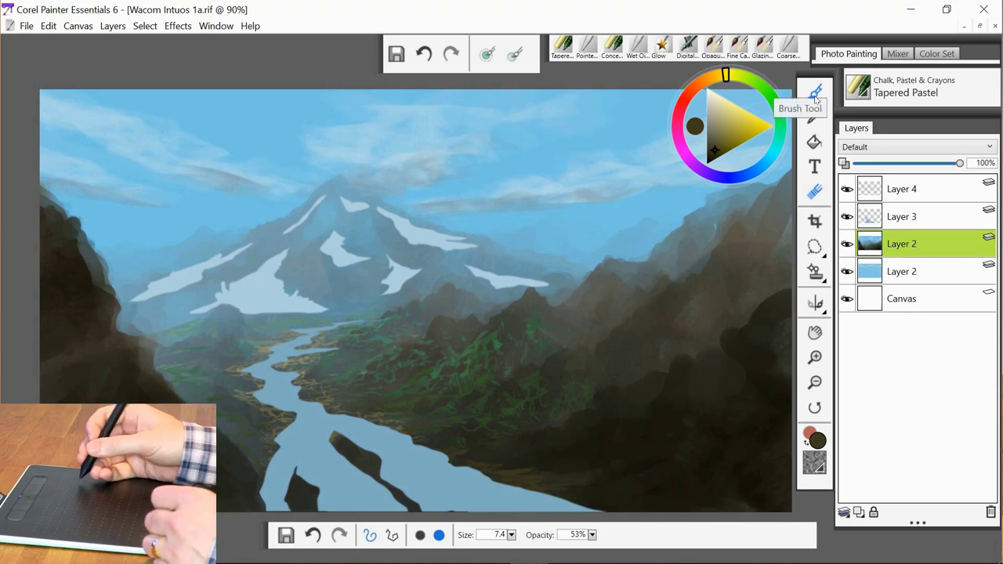
- Return to the Tapered Pastel brush and pick a light blue for the snow
left_click(815, 91)
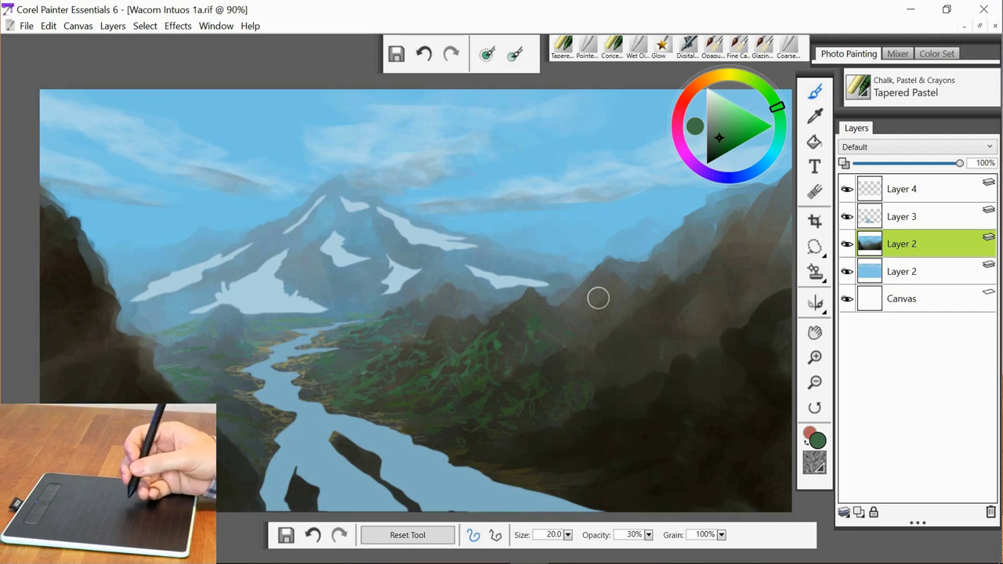
left_click(370, 244, "alt")
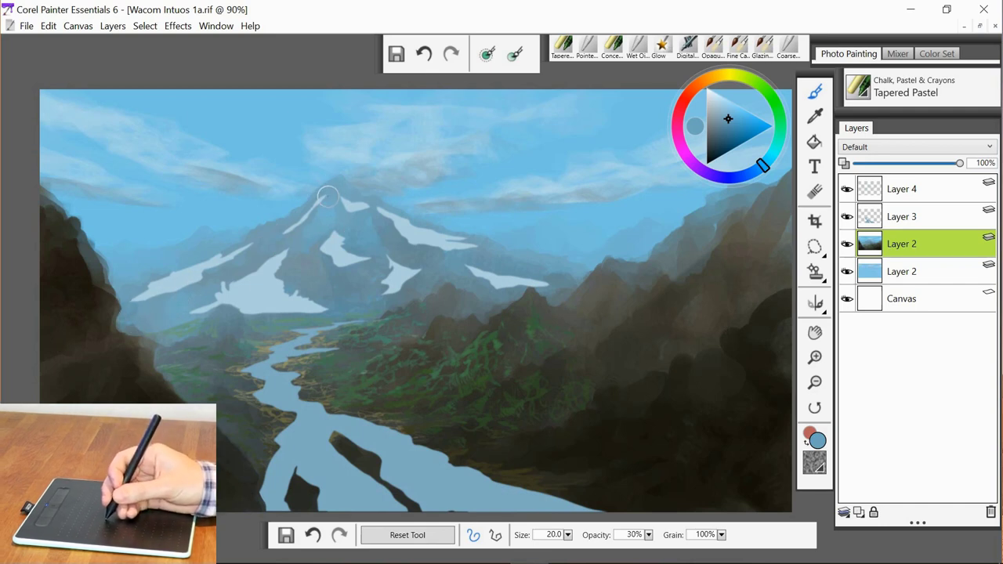
- Sample a blue-grey from the mountain with the Alt dropper for shading the peak
key("alt")
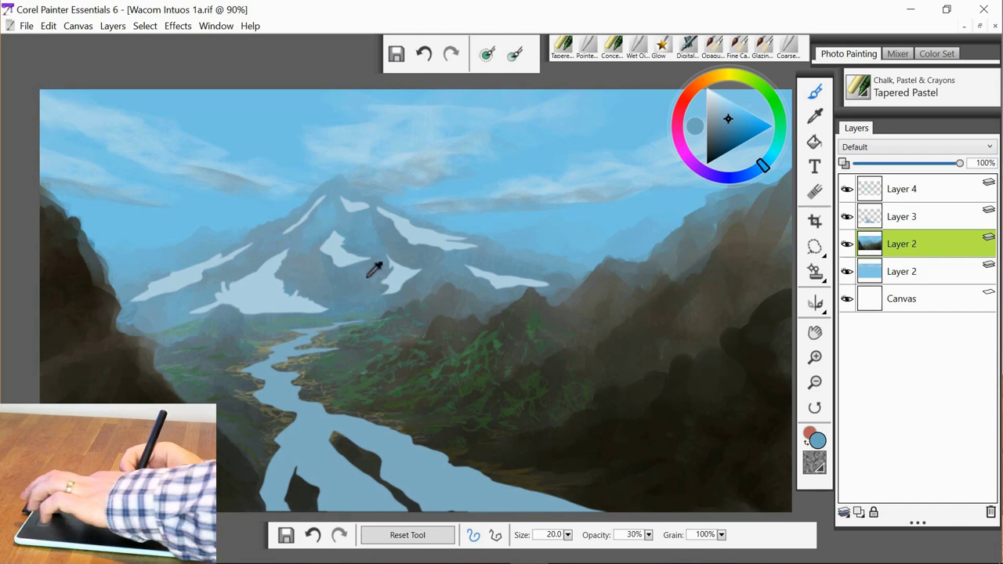
left_click(349, 289, "alt")
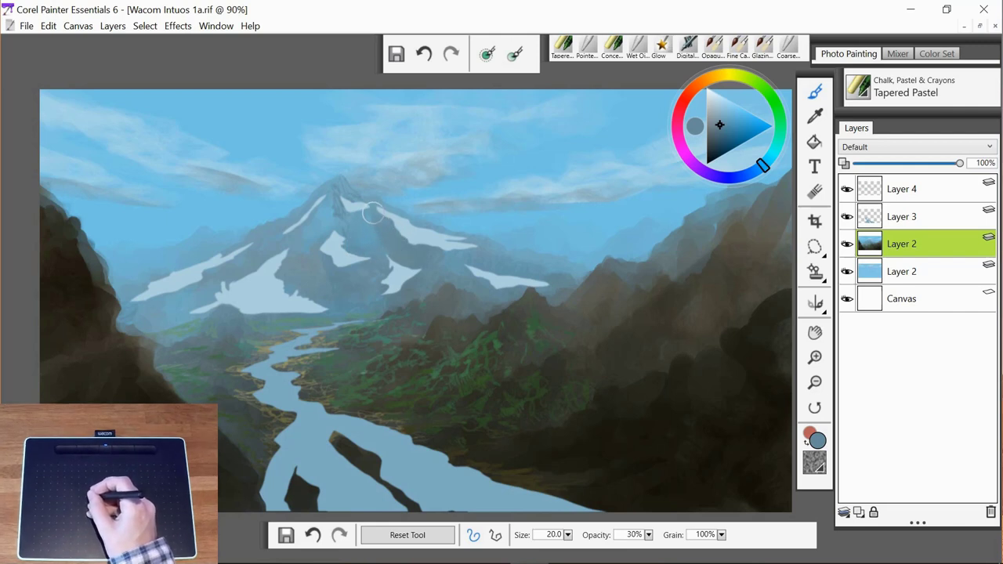
key("alt")
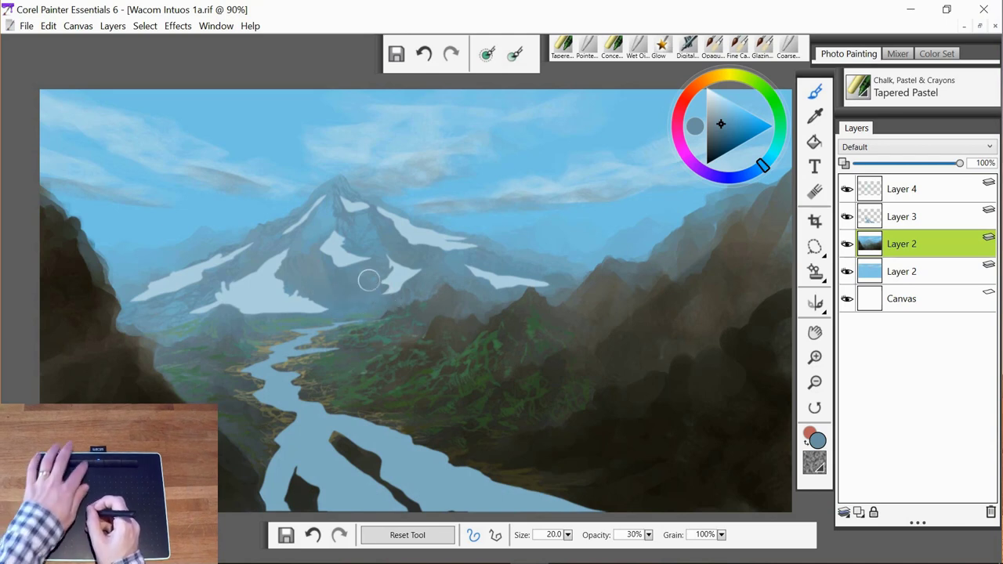
- Sample a lighter blue from the snow for the highlights
left_click(290, 305, "alt")
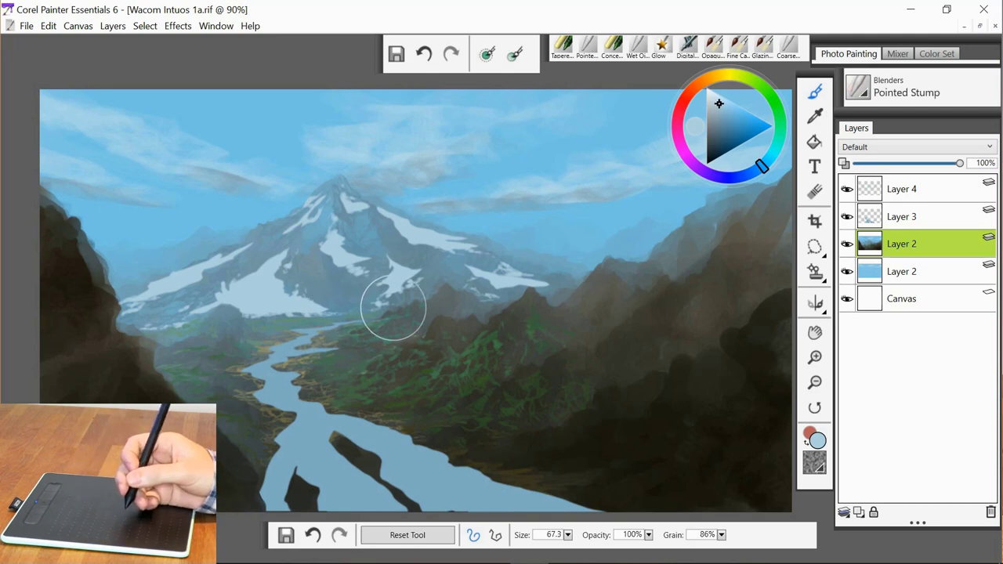
- View the painting at 100%, shrink the blender to size 22, and check the snow layer's strokes
double_click(815, 358)
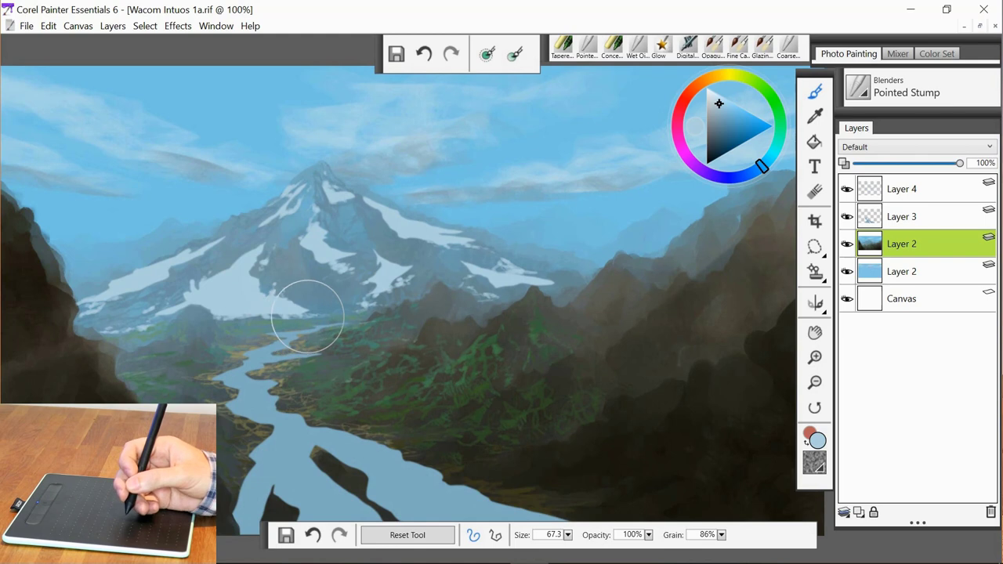
mouse_move(258, 322)
left_mouse_down()
mouse_move(276, 321)
mouse_move(253, 321)
left_mouse_up()
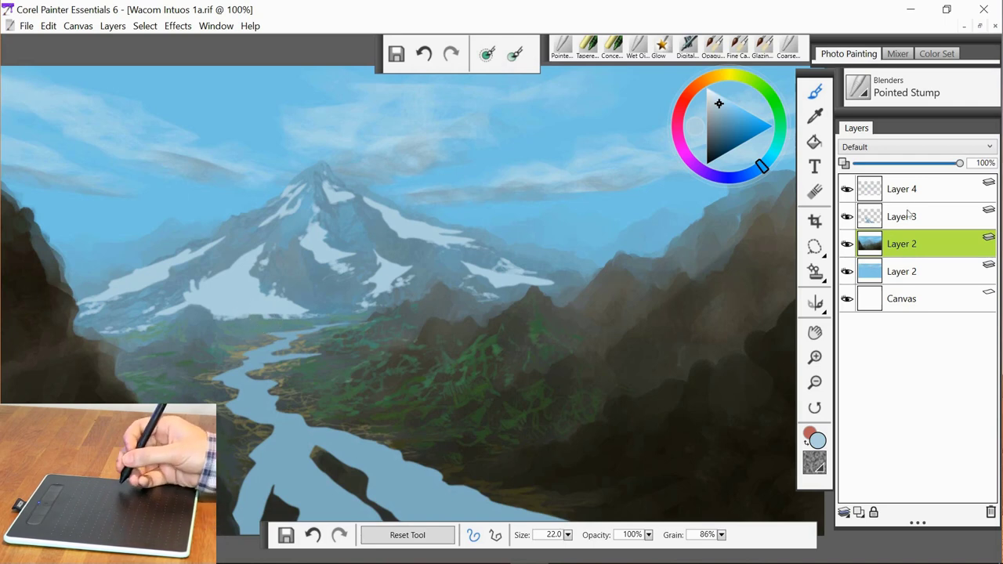
left_click(847, 192)
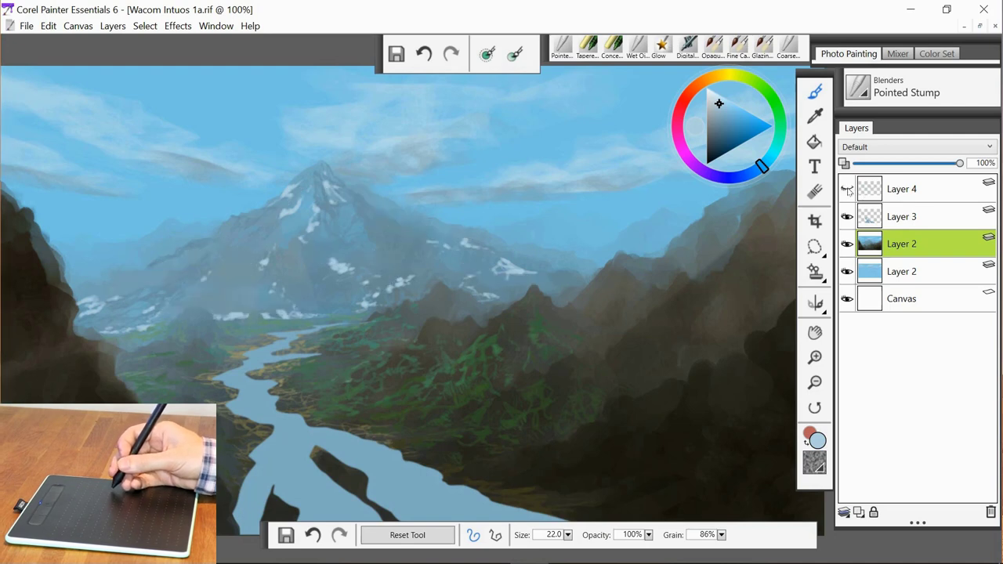
left_click(848, 193)
- Move Layer 4 below Layer 3, collapse it into the layer beneath, and select Layer 2
left_click_drag(912, 195, 908, 225)
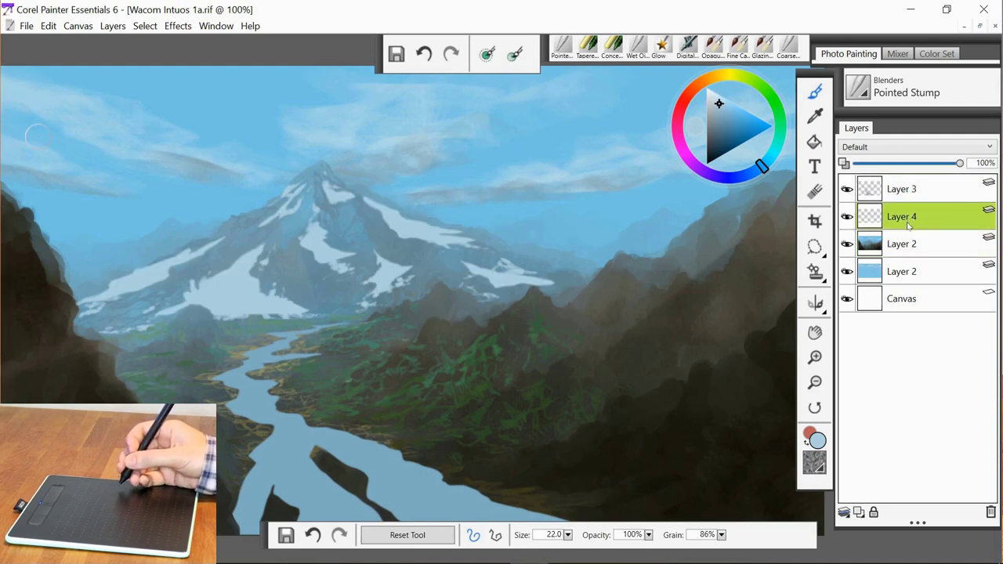
left_click(844, 513)
left_click(765, 520)
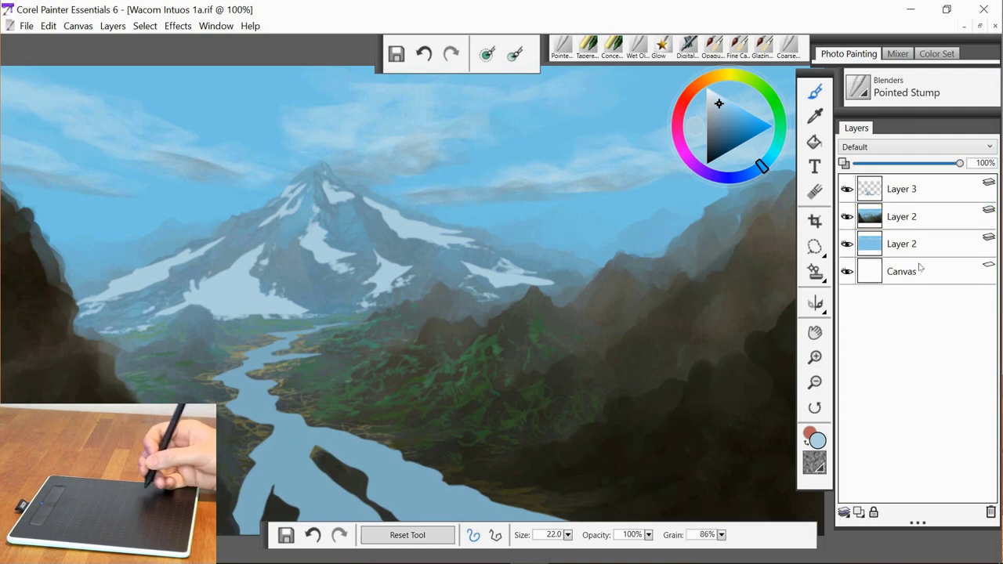
left_click(922, 222)
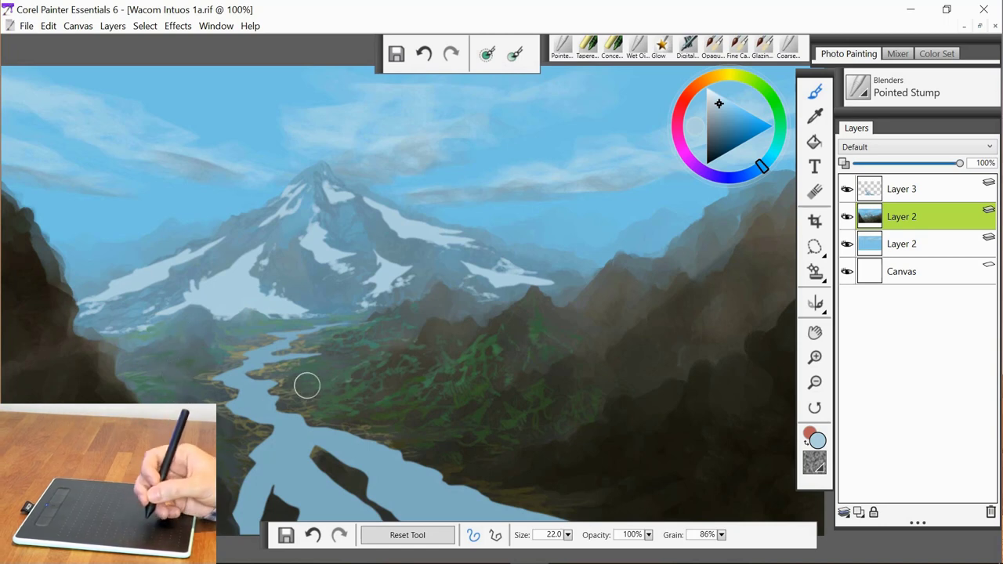
- Smooth the river's left bank with a Pointed Stump blender stroke on Layer 2
mouse_move(311, 361)
left_mouse_down()
mouse_move(282, 355)
mouse_move(287, 365)
mouse_move(269, 370)
mouse_move(276, 373)
left_mouse_up()
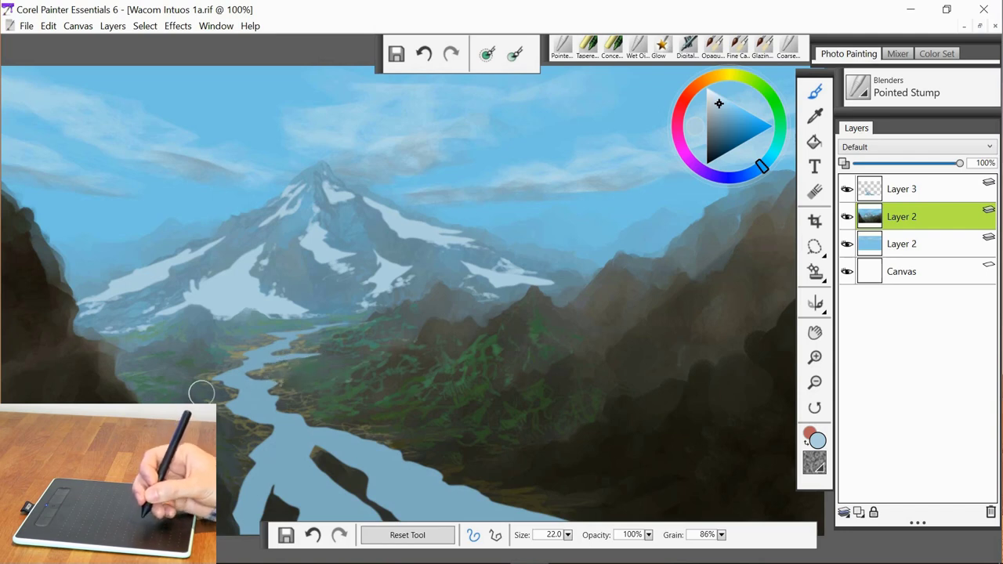